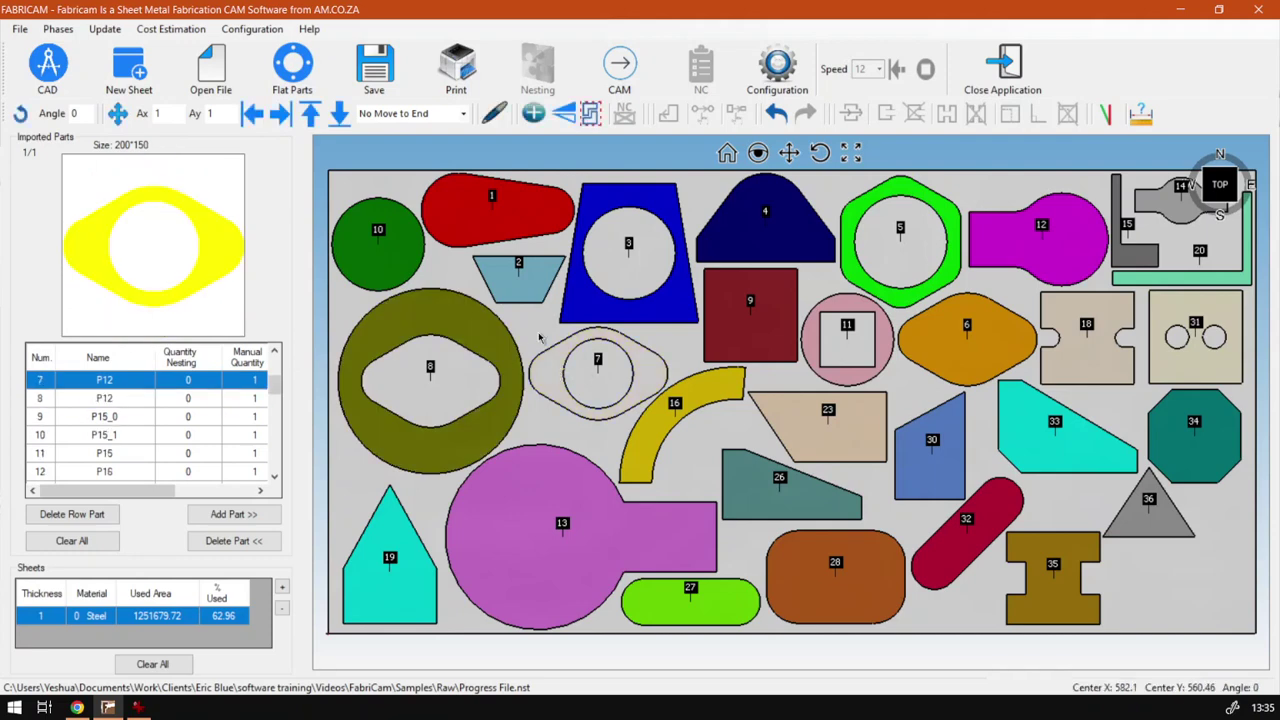
Step: Create a P58 flat part with A set to 320 mm, B to 200 mm and S to 50 mm
{"action": "left_click", "coordinate": [541, 338]}
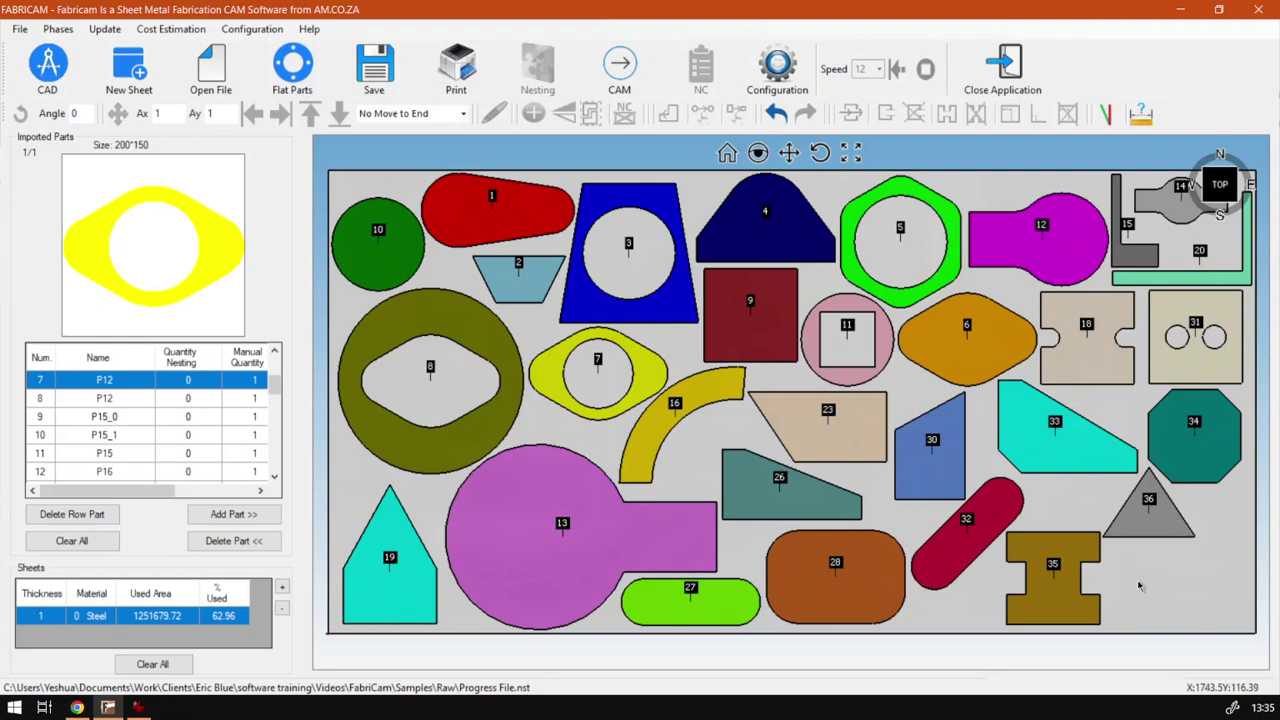
{"action": "left_click", "coordinate": [294, 70]}
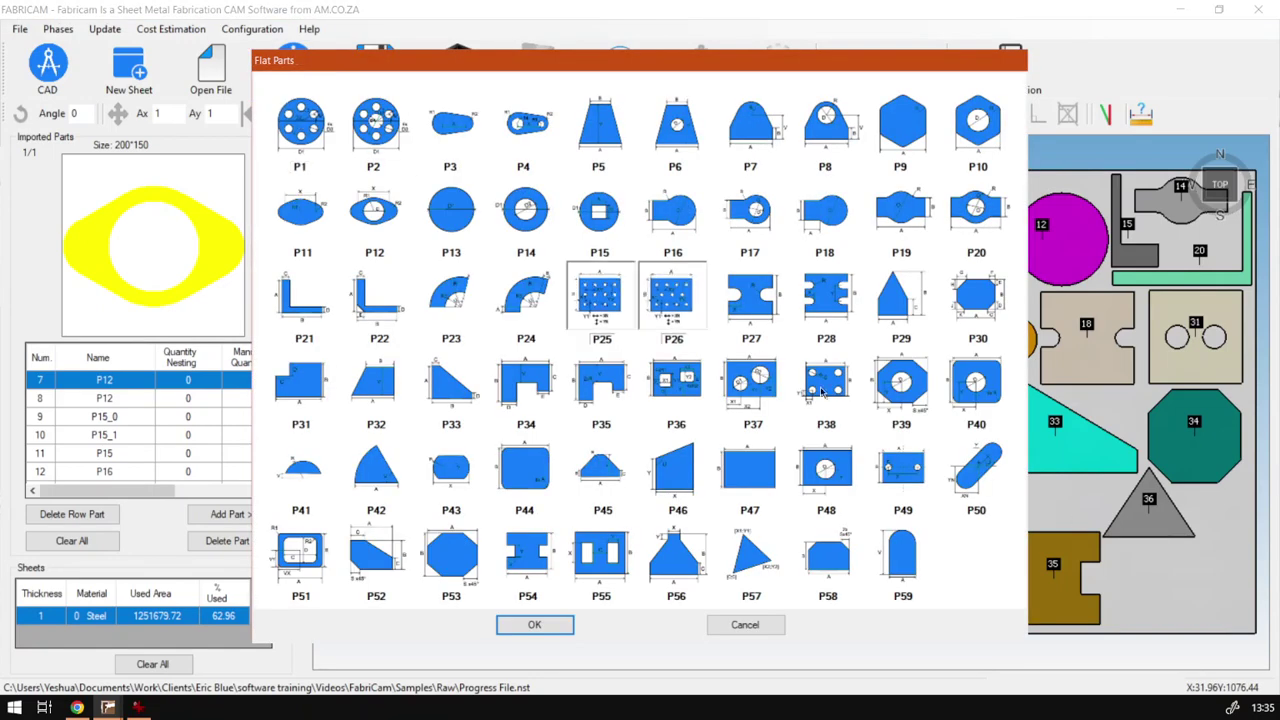
{"action": "double_click", "coordinate": [829, 560]}
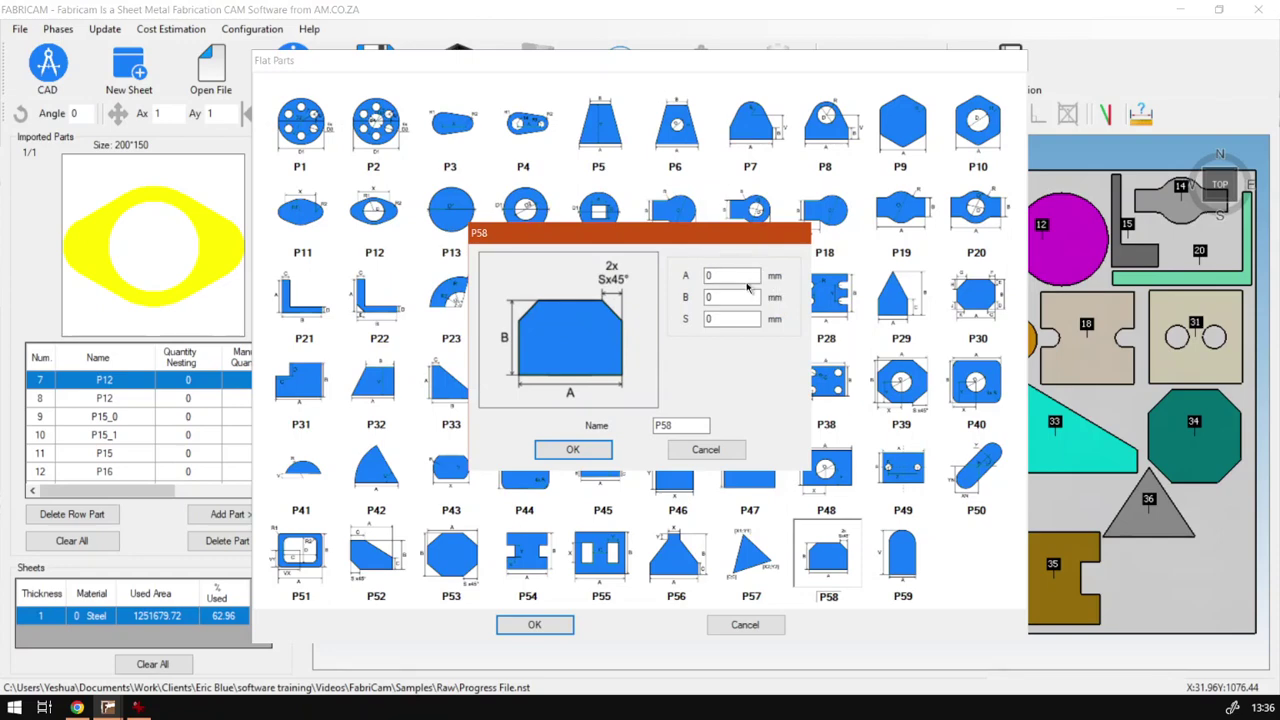
{"action": "double_click", "coordinate": [748, 276]}
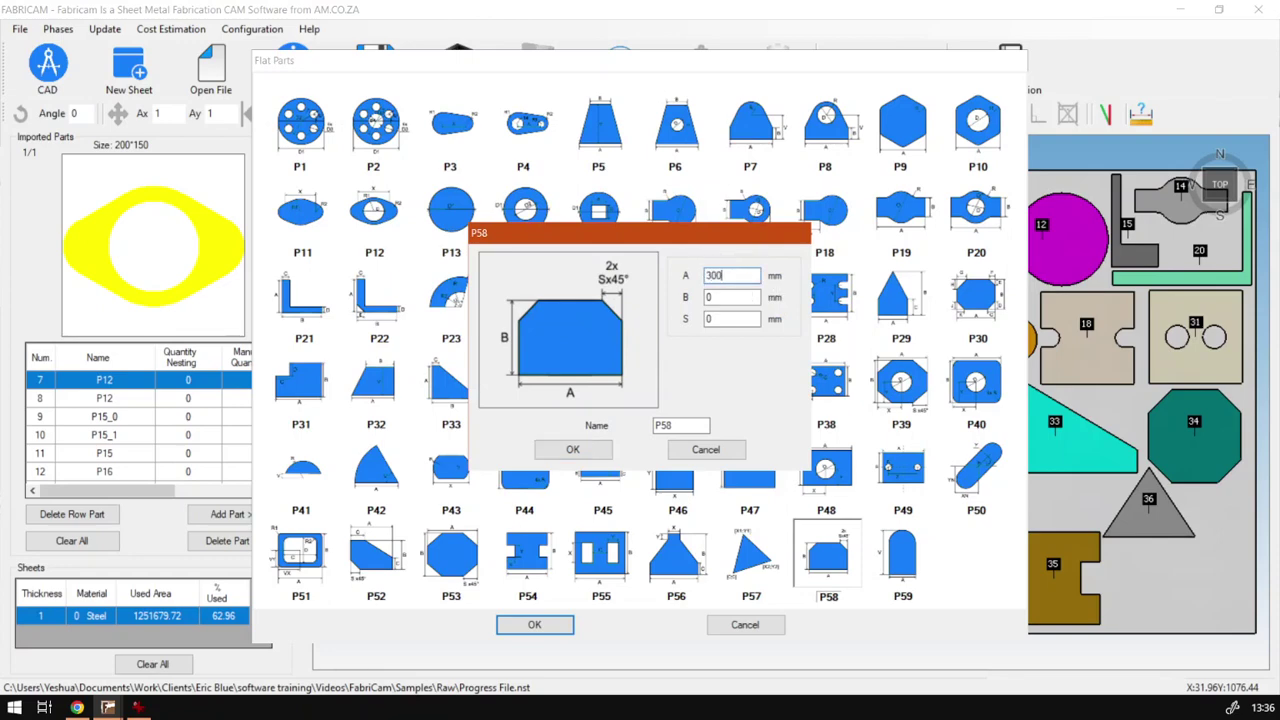
{"action": "left_click", "coordinate": [713, 276]}
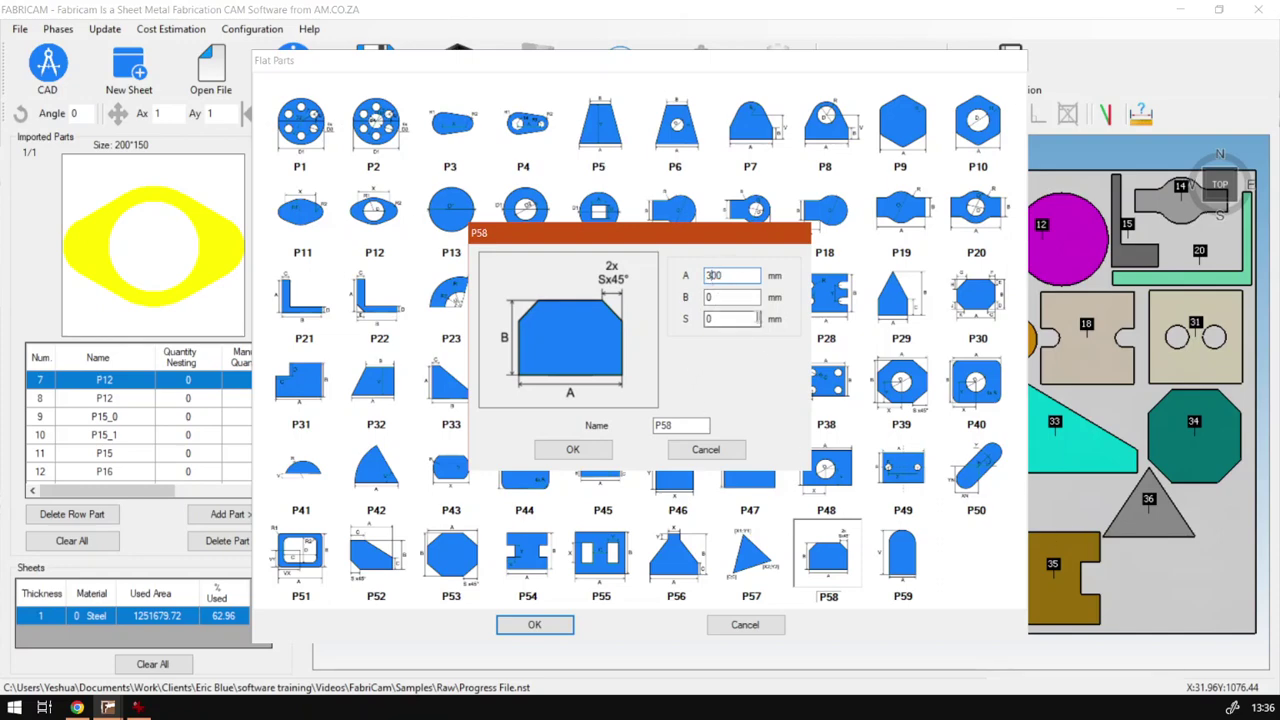
{"action": "type", "text": "2"}
{"action": "type", "text": "200"}
{"action": "left_click_drag", "start_coordinate": [729, 320], "coordinate": [701, 319]}
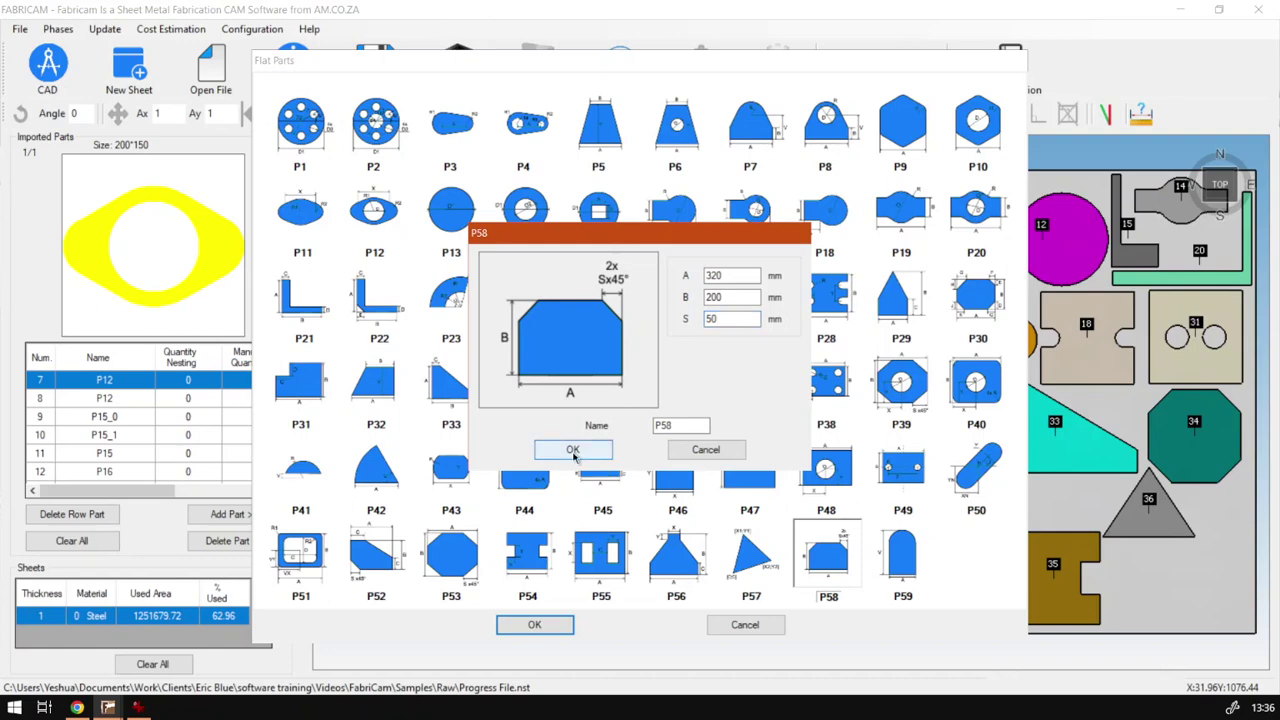
{"action": "left_click", "coordinate": [573, 451]}
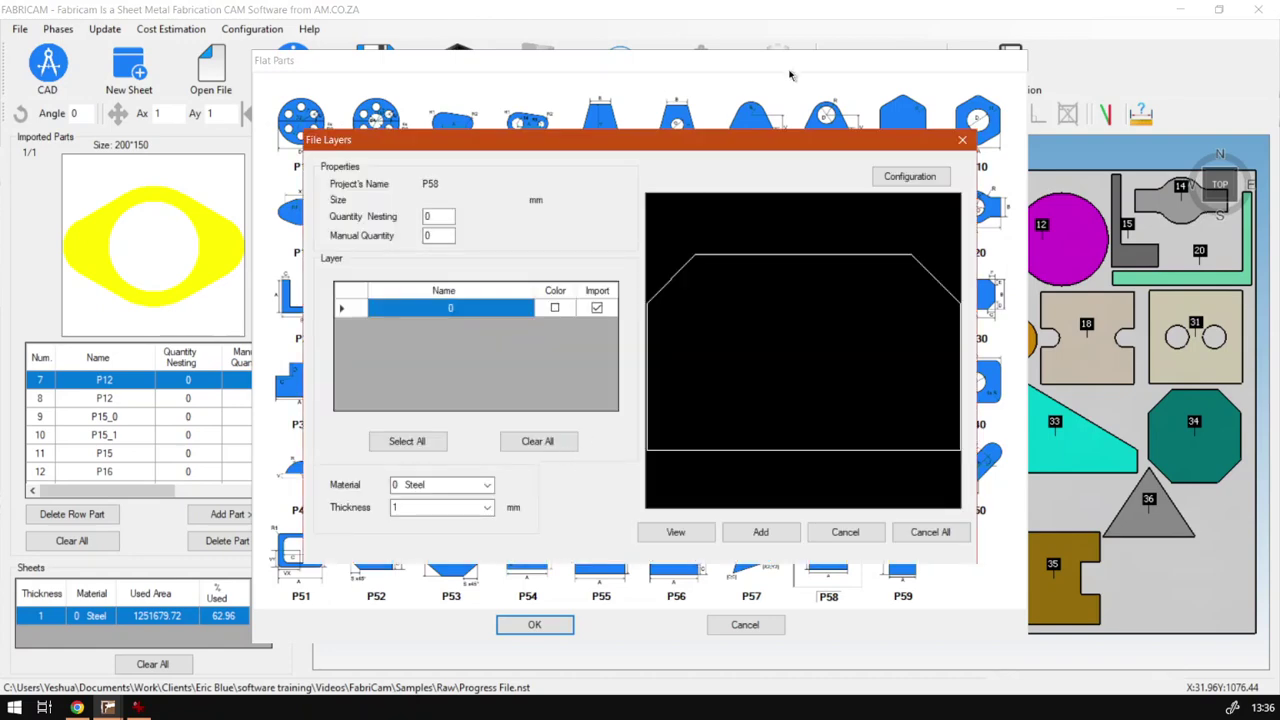
Step: Set the P58 part's manual quantity to 1 and add it to the imported parts
{"action": "left_click_drag", "start_coordinate": [747, 146], "coordinate": [763, 182]}
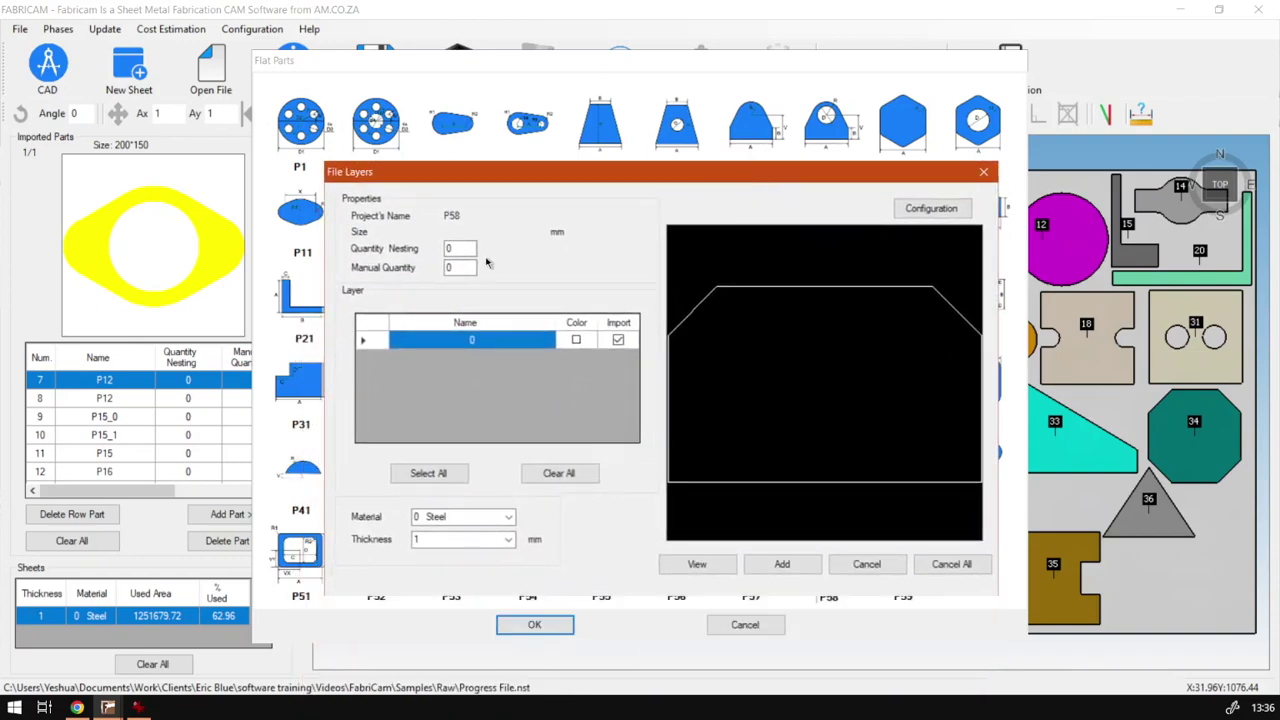
{"action": "double_click", "coordinate": [460, 267]}
{"action": "type", "text": "1"}
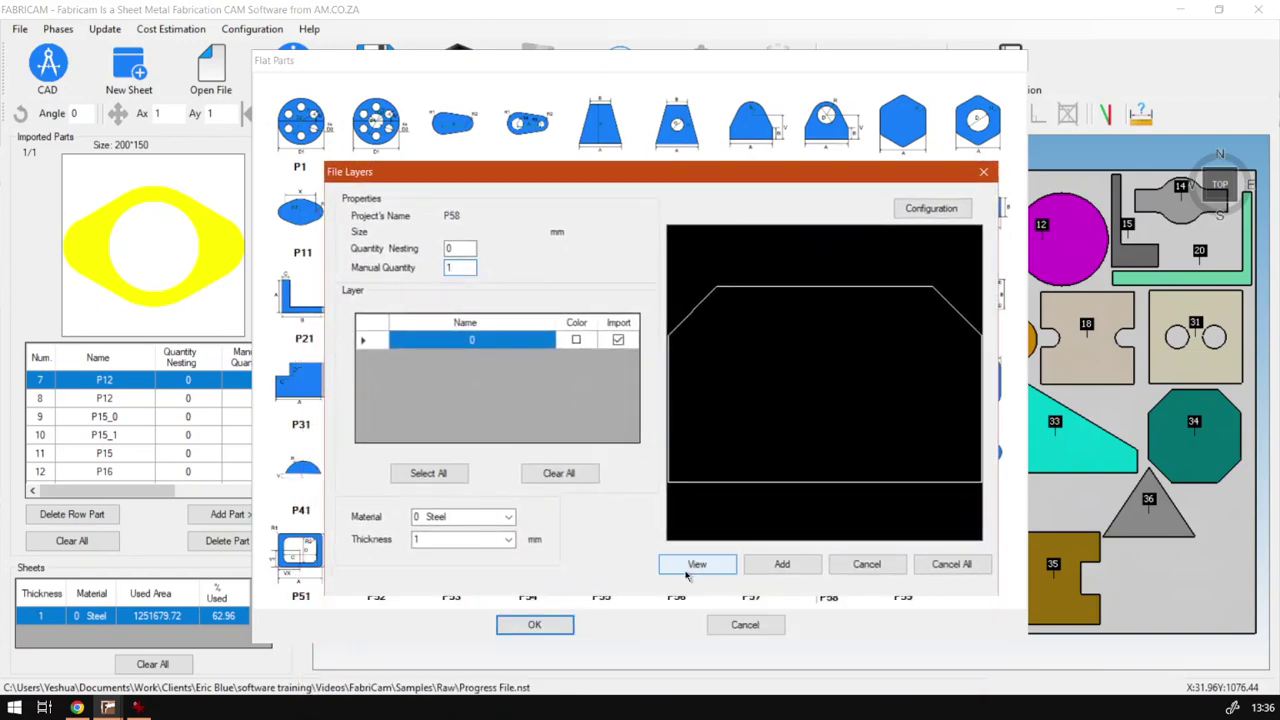
{"action": "left_click", "coordinate": [782, 564]}
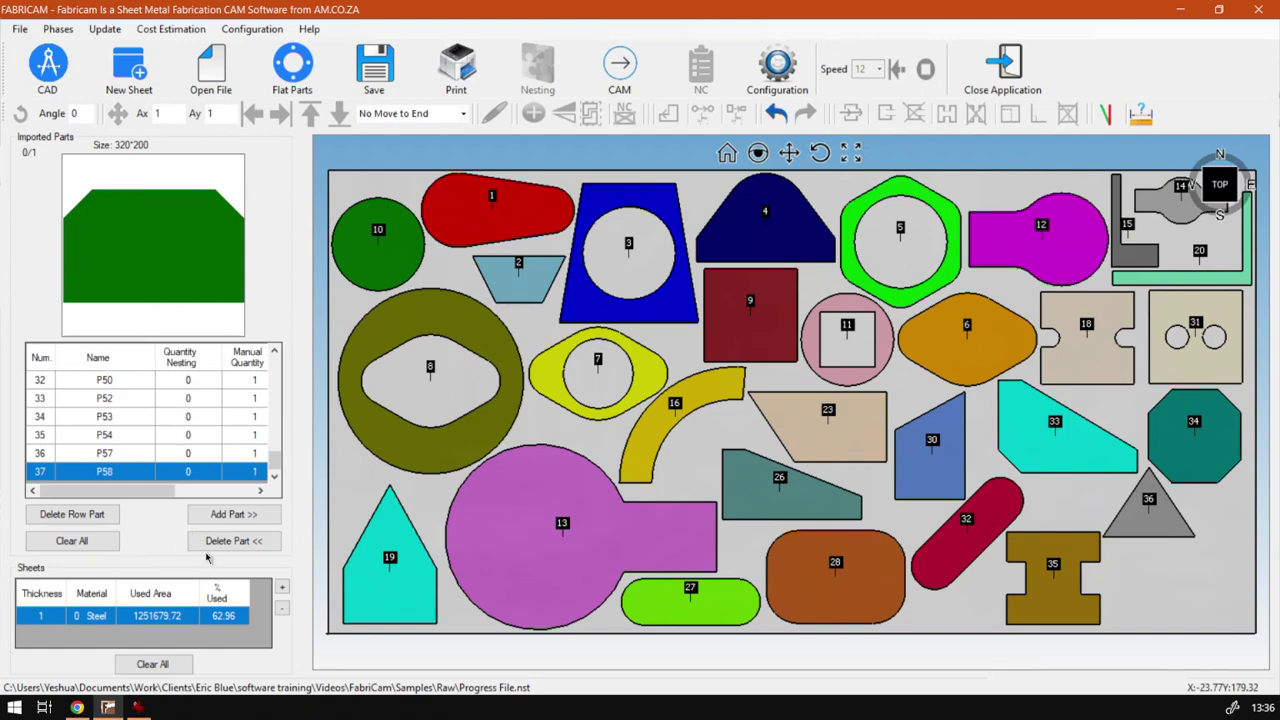
Step: Try to place the P58 part in the gap between part 35 and the sheet's right edge
{"action": "left_click", "coordinate": [233, 514]}
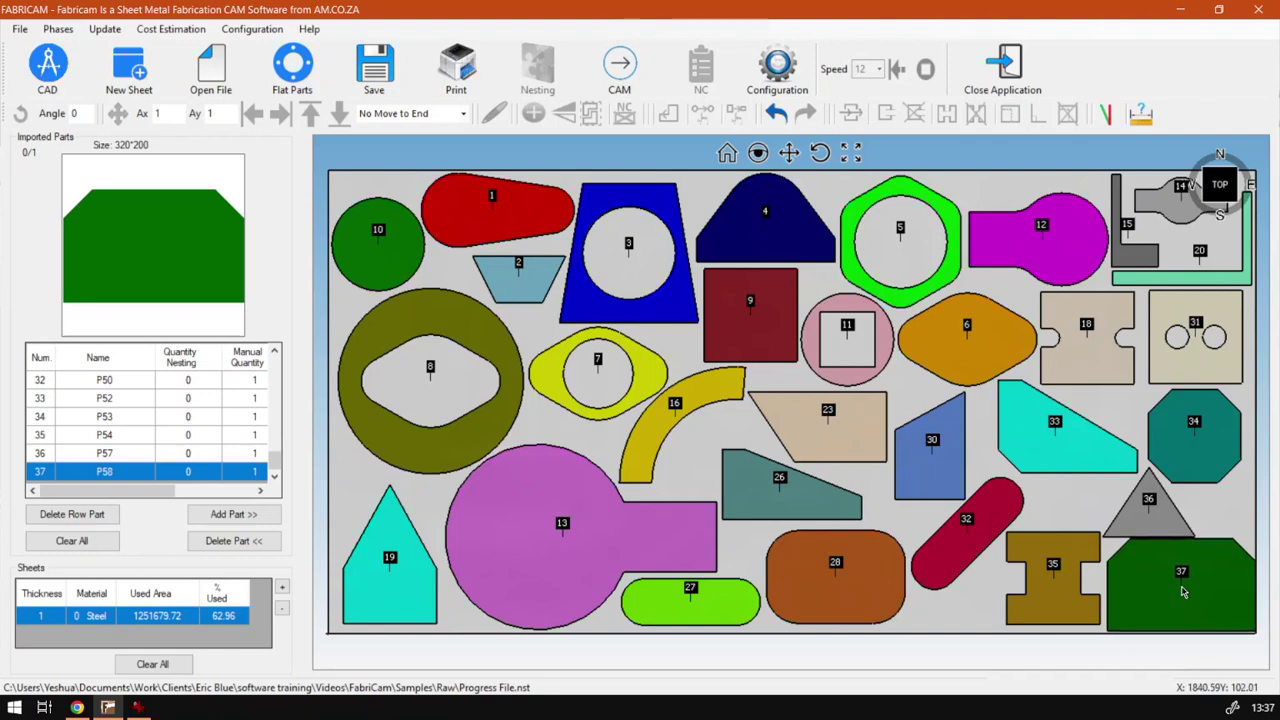
{"action": "left_click", "coordinate": [1180, 575]}
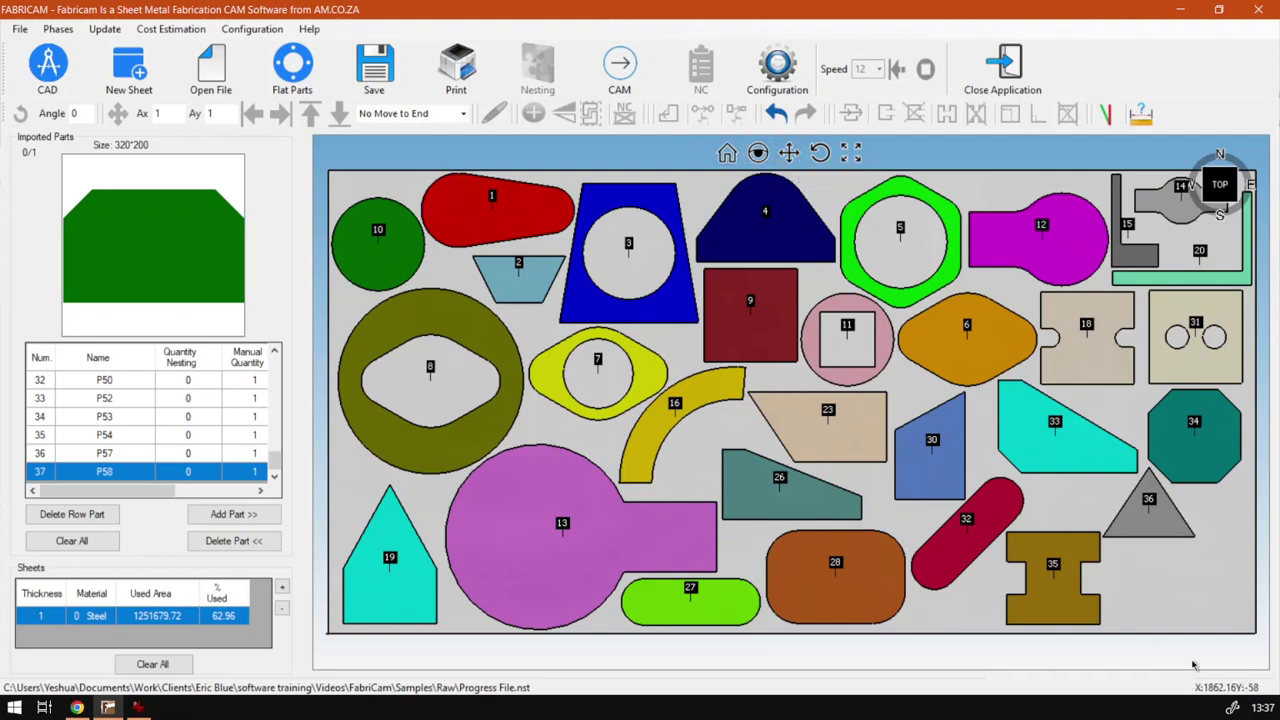
Step: Shift part 35 slightly left and down on the sheet, to a center of about X 1549, Y 109
{"action": "scroll", "coordinate": [1218, 622], "scroll_direction": "up", "scroll_amount": 1}
{"action": "scroll", "coordinate": [1218, 622], "scroll_direction": "up", "scroll_amount": 2}
{"action": "left_click", "coordinate": [888, 548]}
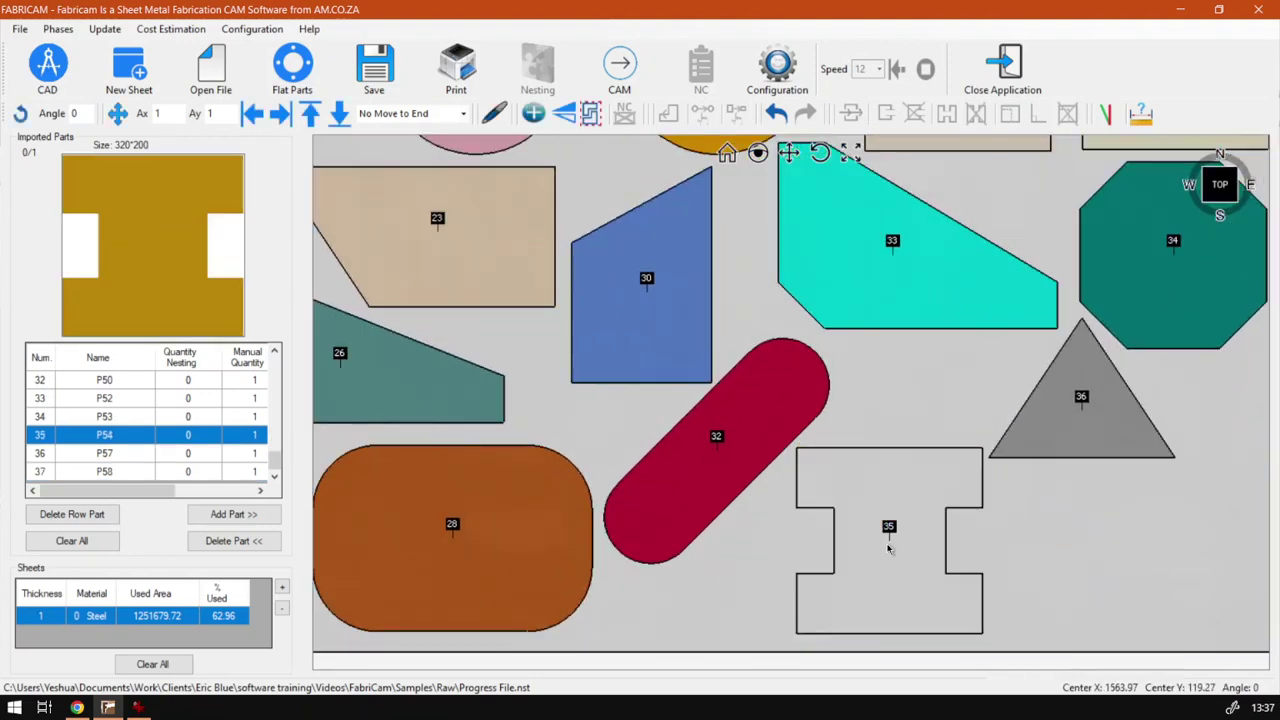
{"action": "key", "text": "Right"}
{"action": "left_click_drag", "start_coordinate": [874, 561], "coordinate": [850, 575]}
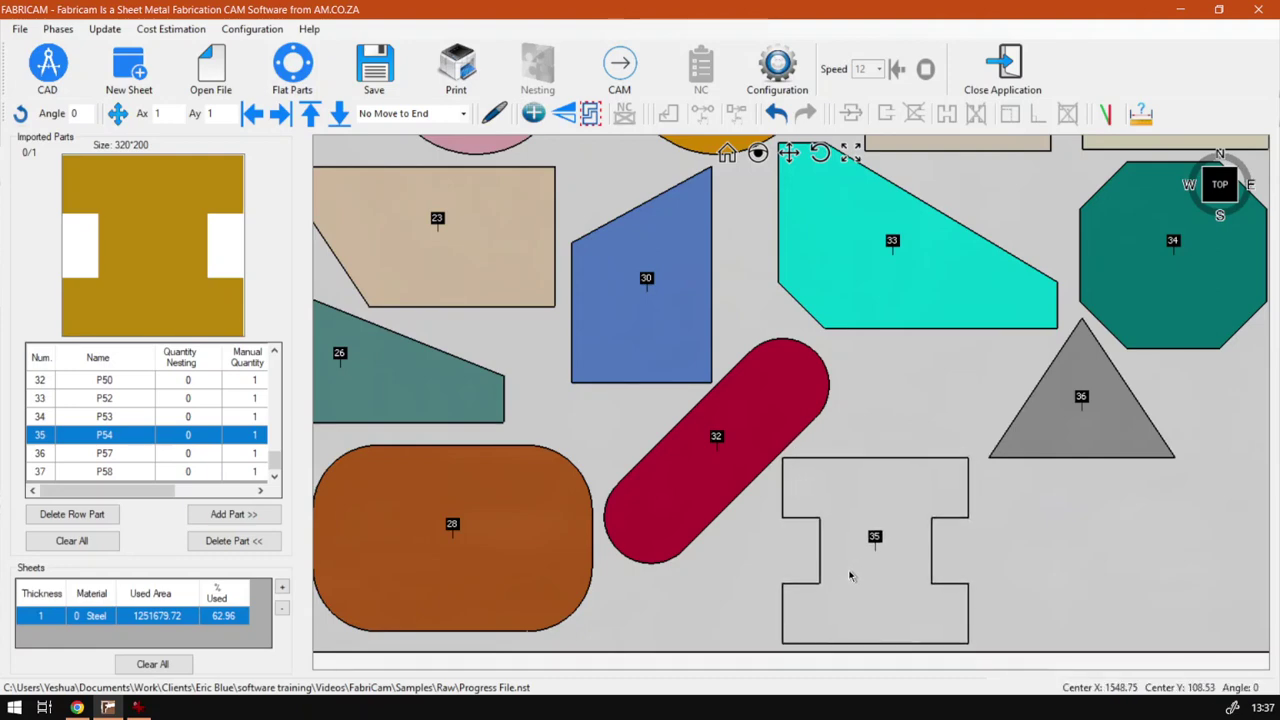
Step: Shift triangular part 36 slightly left and up, to a center of about X 1764, Y 265, and deselect it
{"action": "left_click", "coordinate": [1100, 384]}
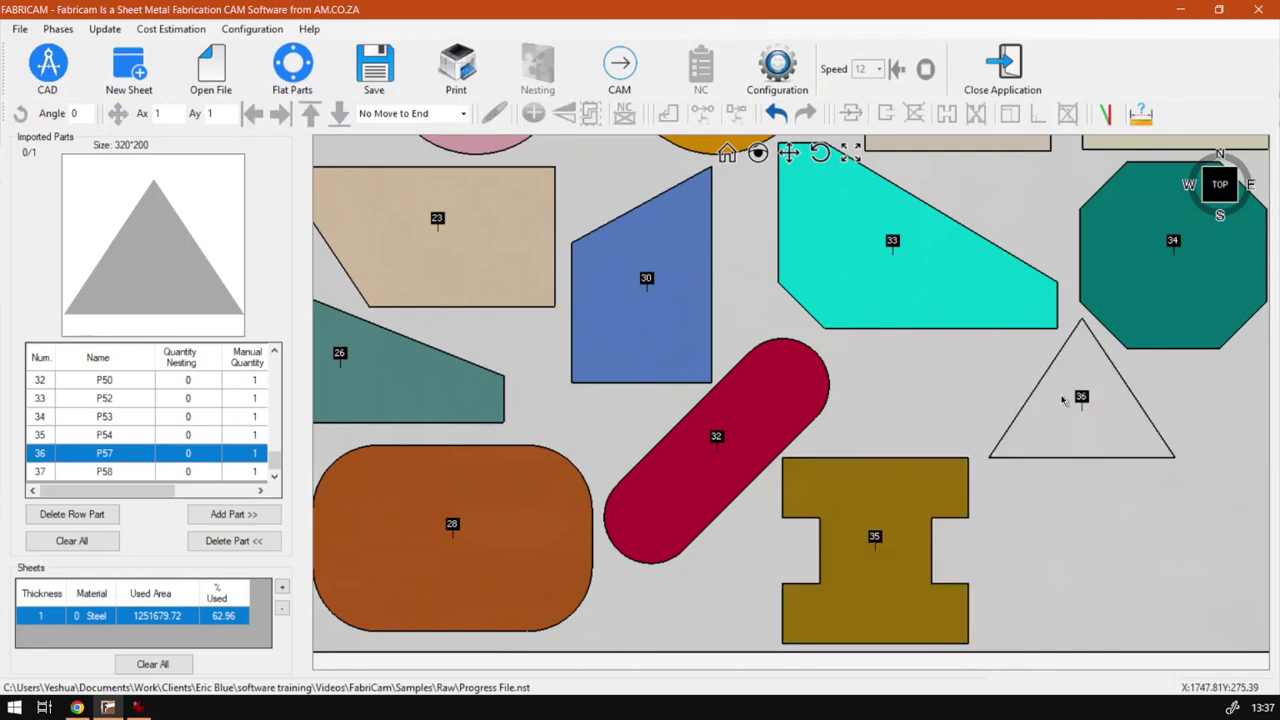
{"action": "left_click_drag", "start_coordinate": [1081, 397], "coordinate": [1040, 421]}
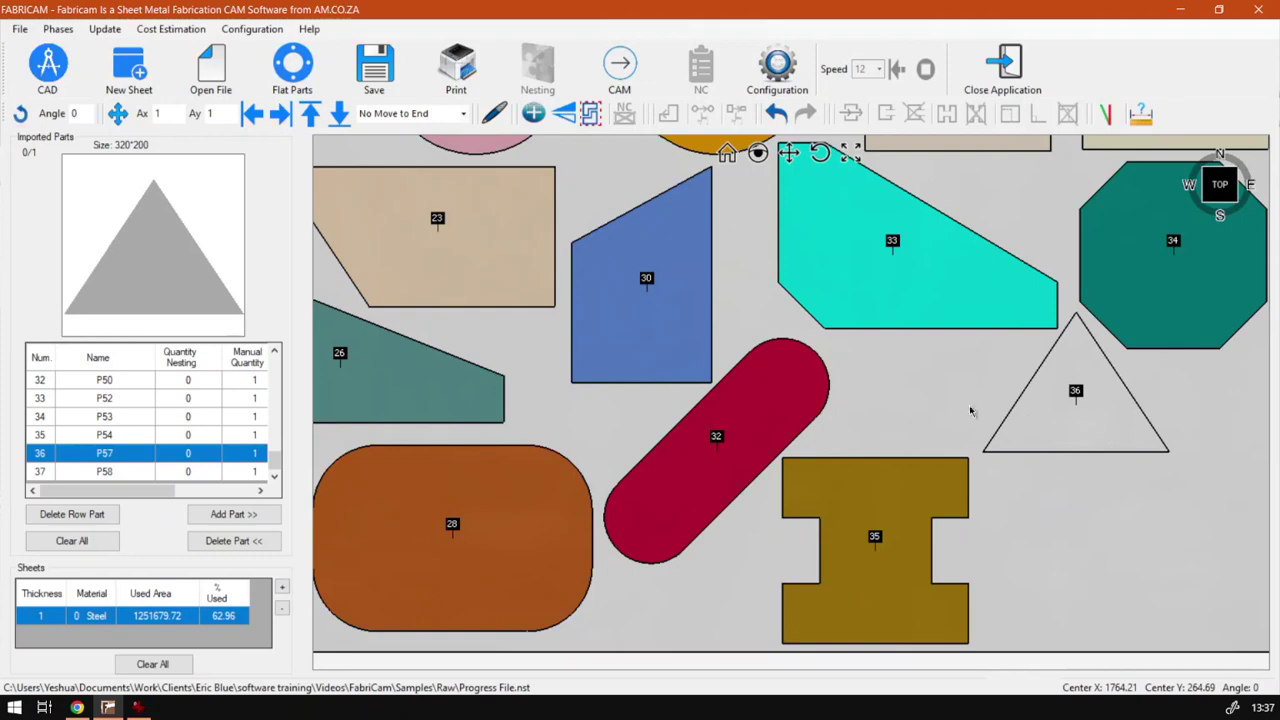
{"action": "left_click", "coordinate": [932, 396]}
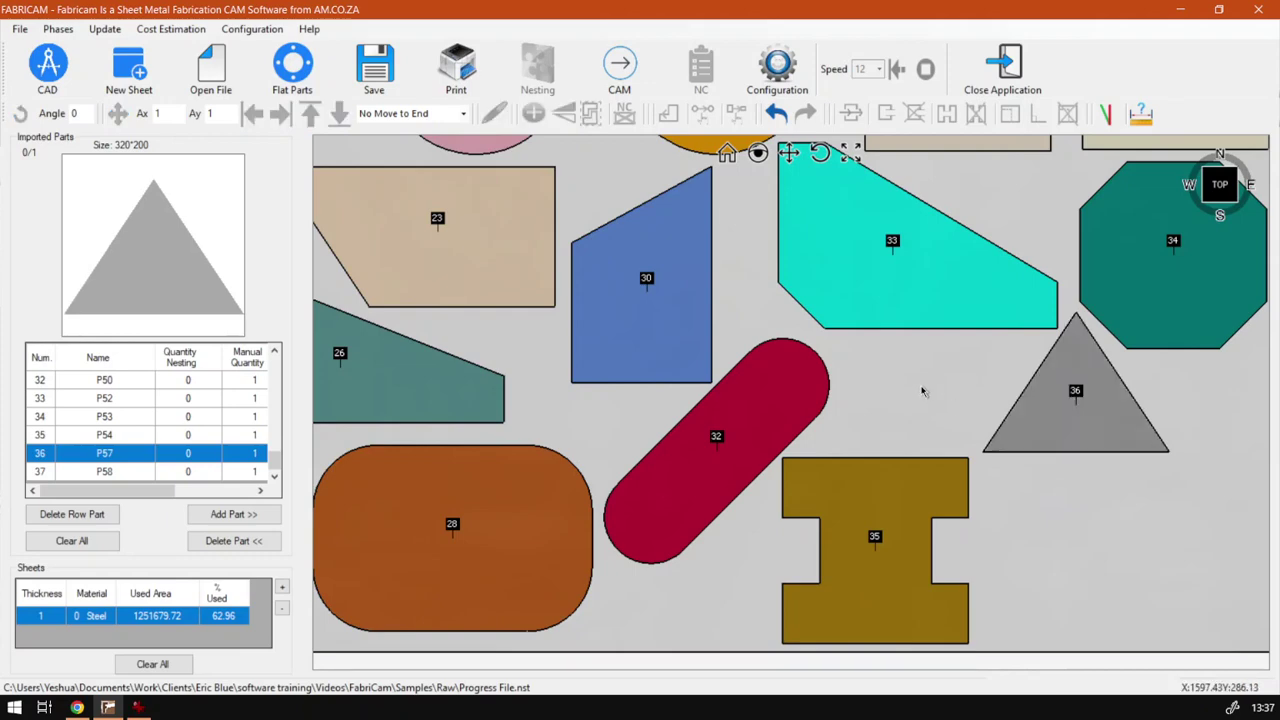
Step: Place the P58 part on the sheet below part 36, beside part 35, and nudge it slightly toward the sheet's right edge
{"action": "left_click", "coordinate": [110, 472]}
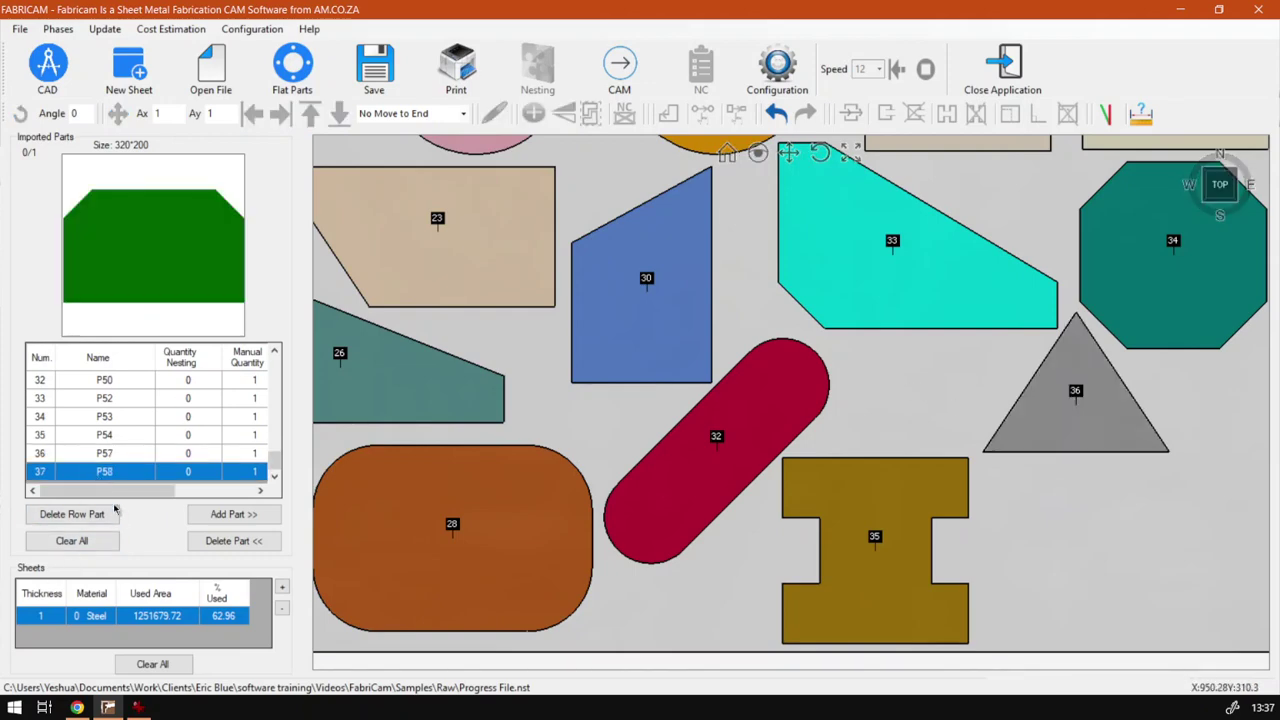
{"action": "left_click", "coordinate": [233, 515]}
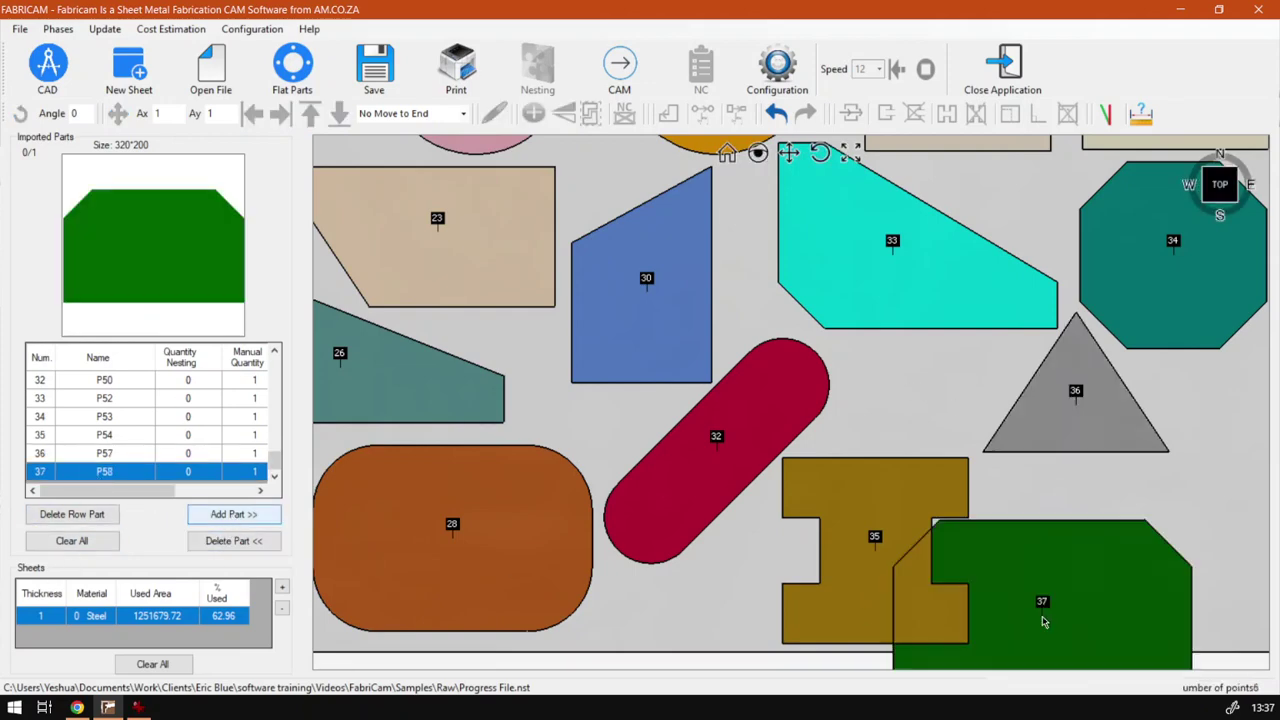
{"action": "left_click", "coordinate": [1128, 564]}
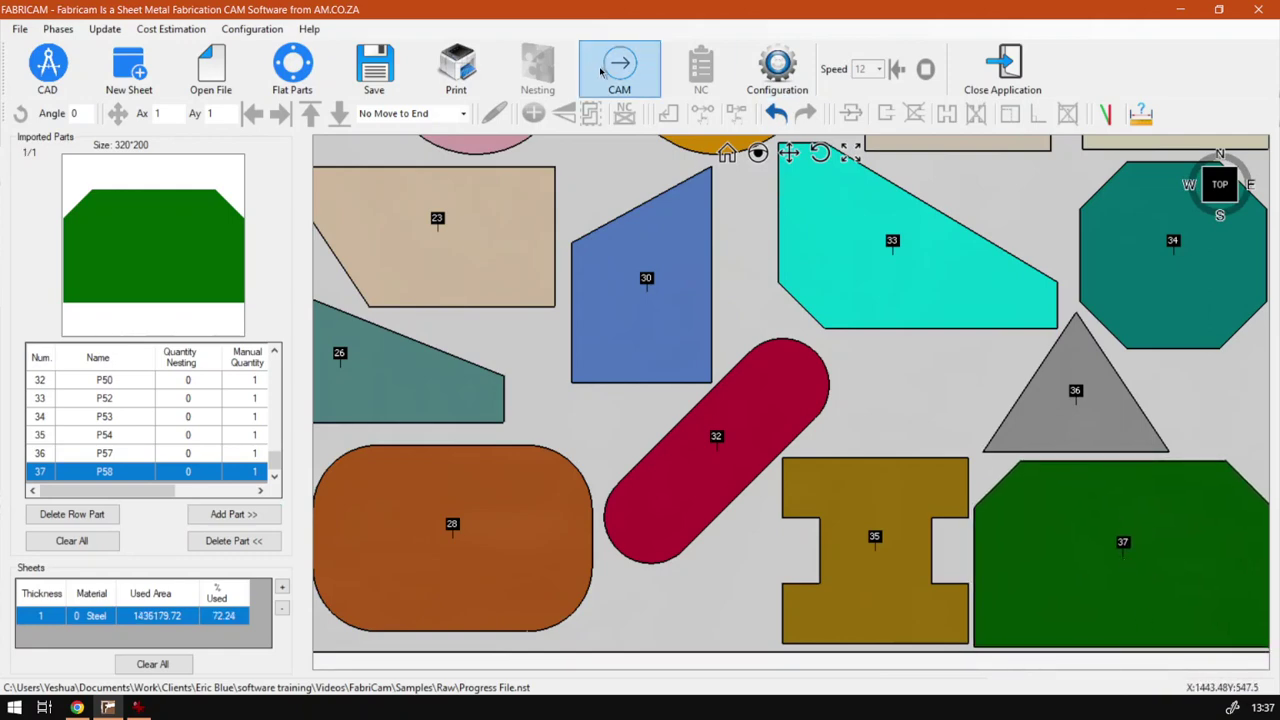
{"action": "left_click", "coordinate": [727, 152]}
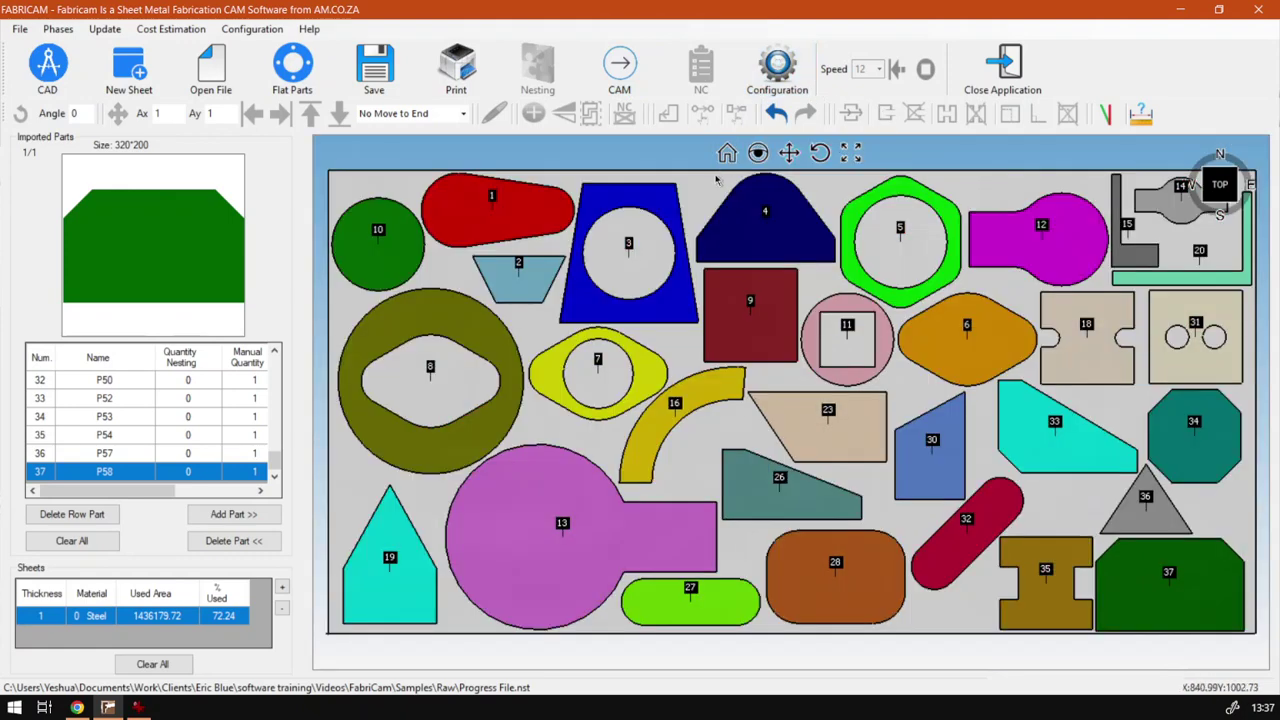
{"action": "left_click", "coordinate": [1208, 594]}
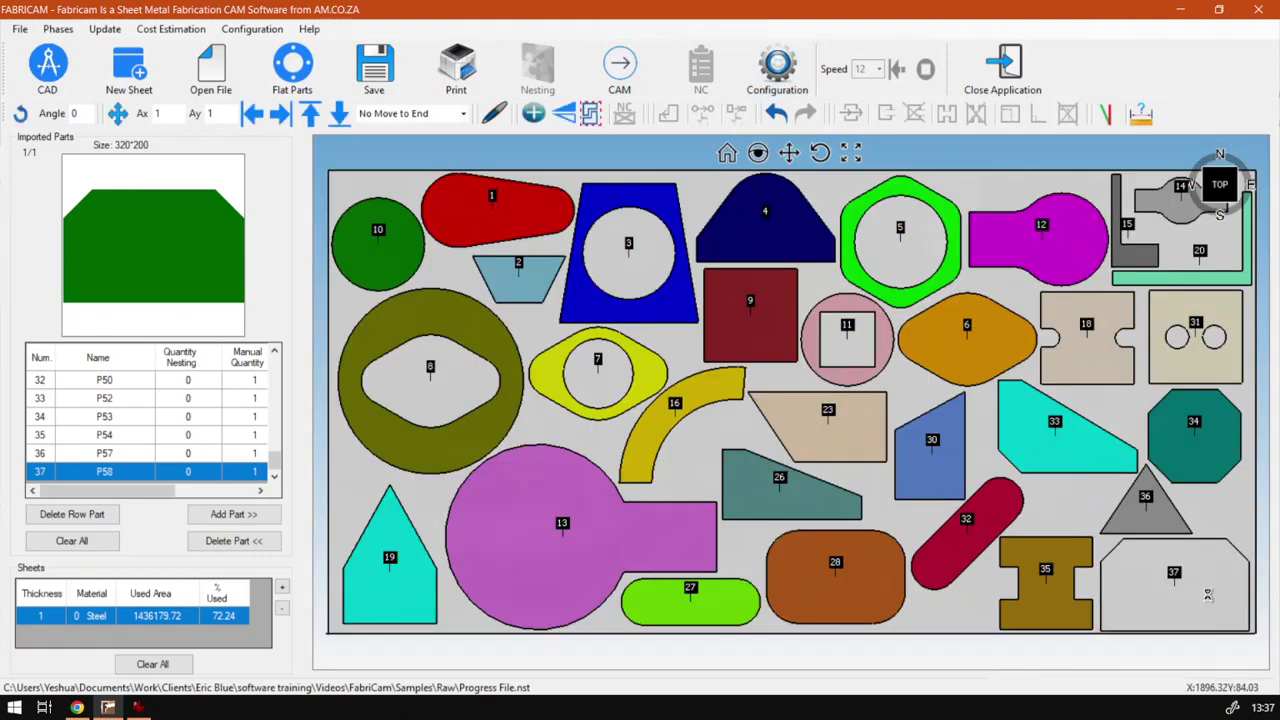
{"action": "left_click", "coordinate": [1213, 526]}
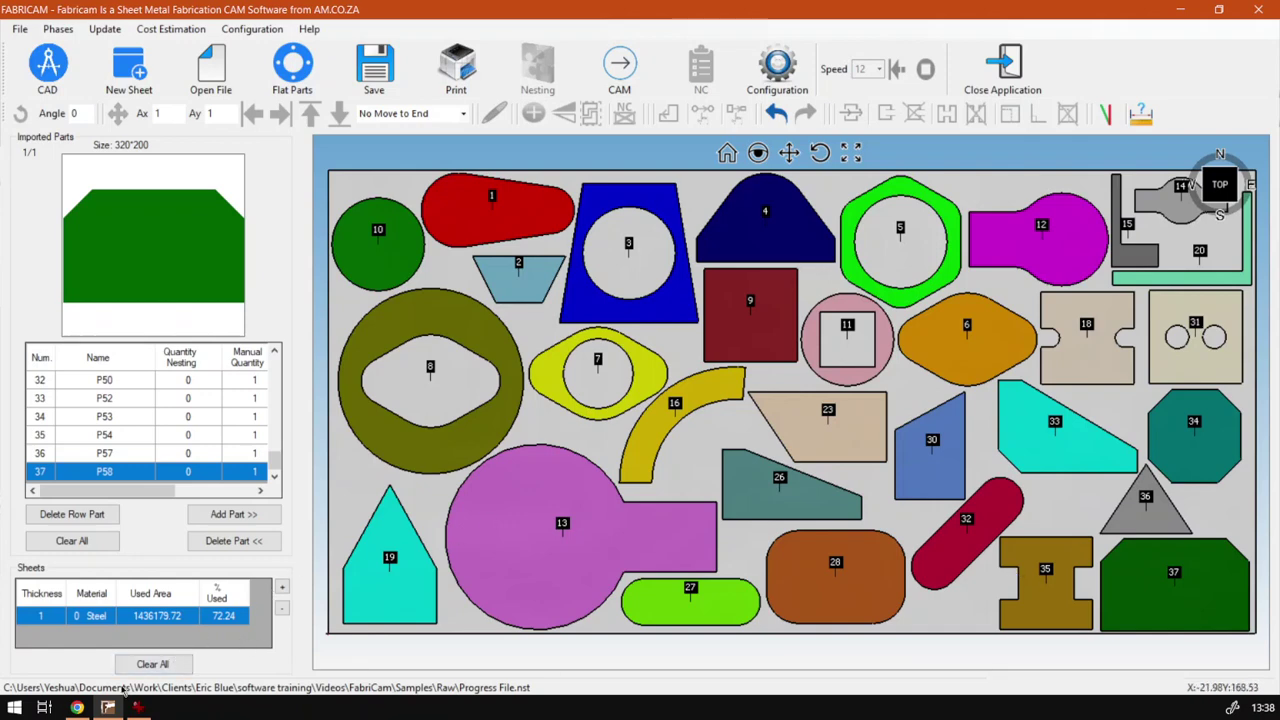
Step: Switch to Chrome to show the softwaretraining.co.za home page
{"action": "left_click", "coordinate": [78, 707]}
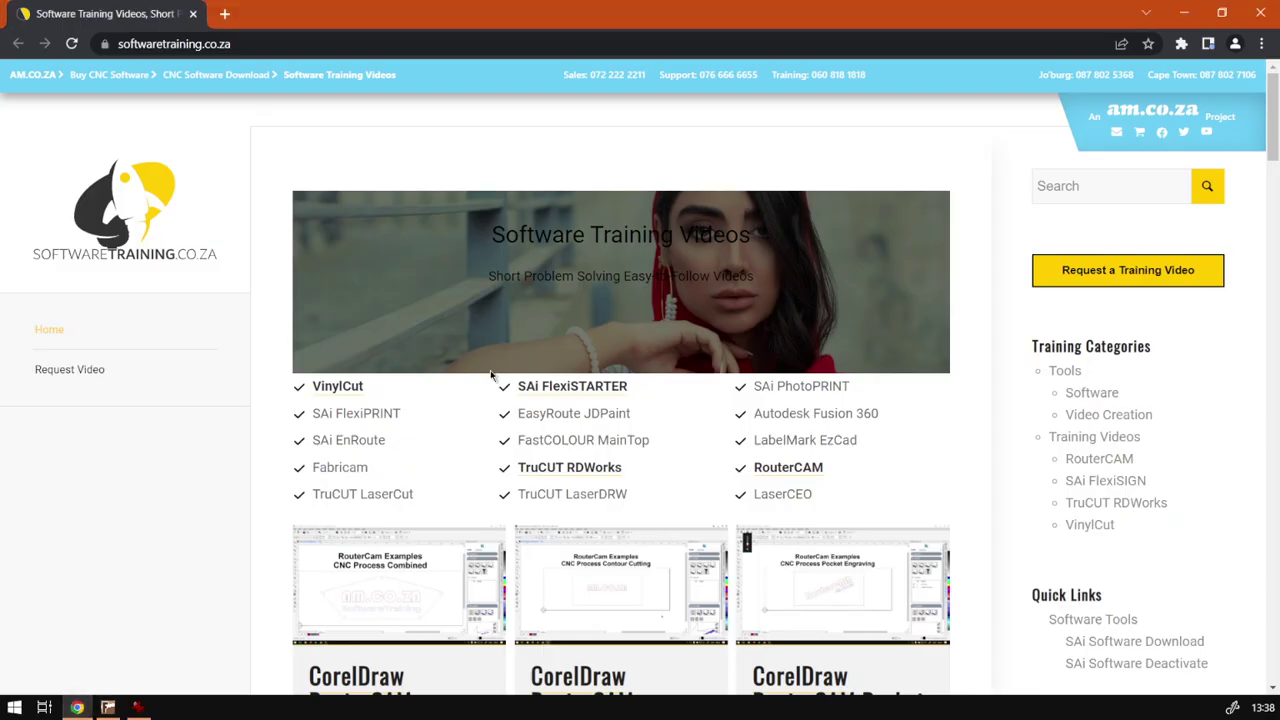